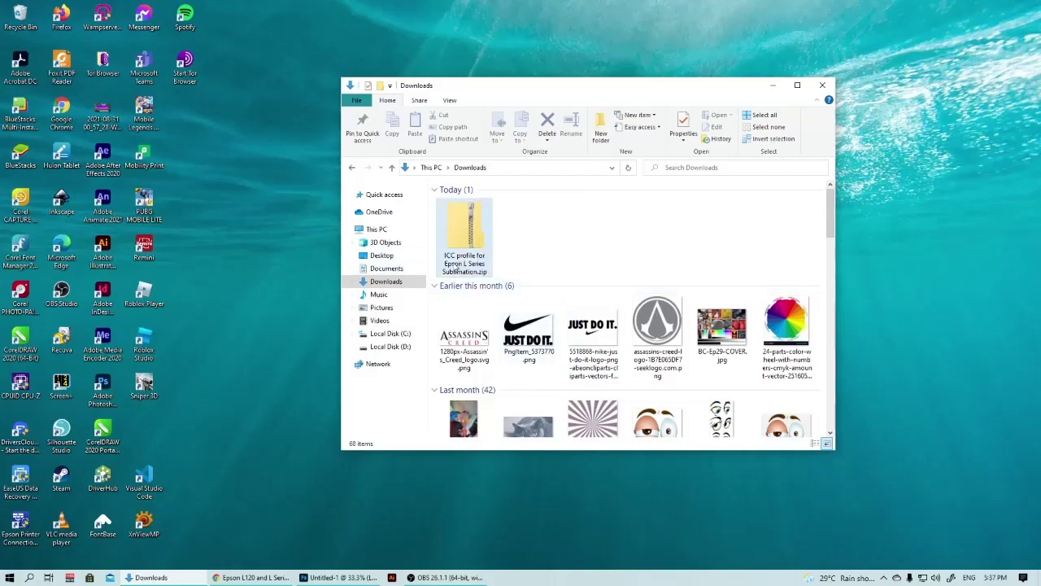
Extract the downloaded ICC profile zip with 7-Zip and open the extracted folder.
{"action": "left_click", "coordinate": [465, 237]}
{"action": "right_click", "coordinate": [465, 234]}
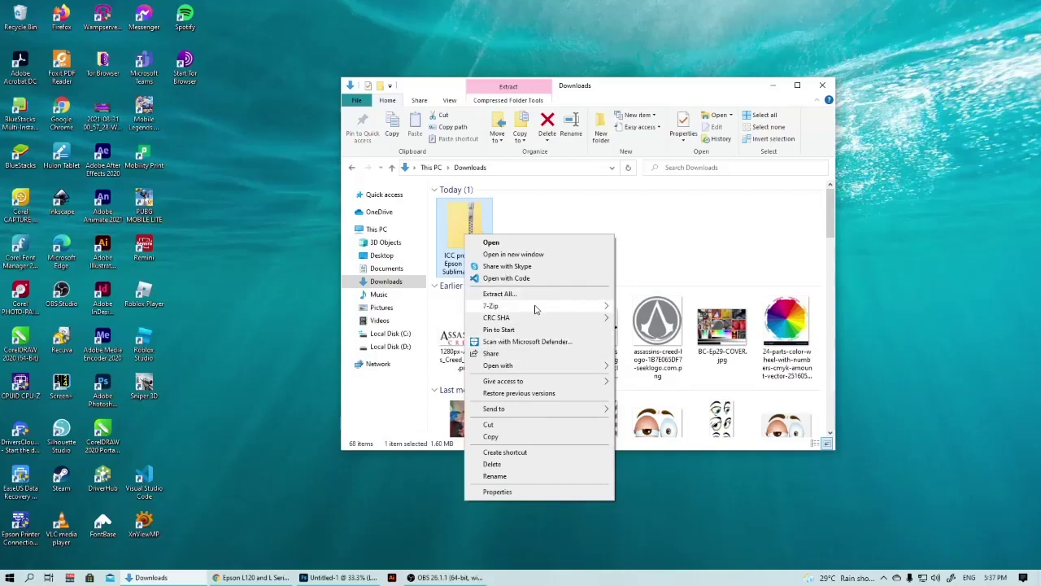
{"action": "mouse_move", "coordinate": [490, 305]}
{"action": "left_click", "coordinate": [681, 358]}
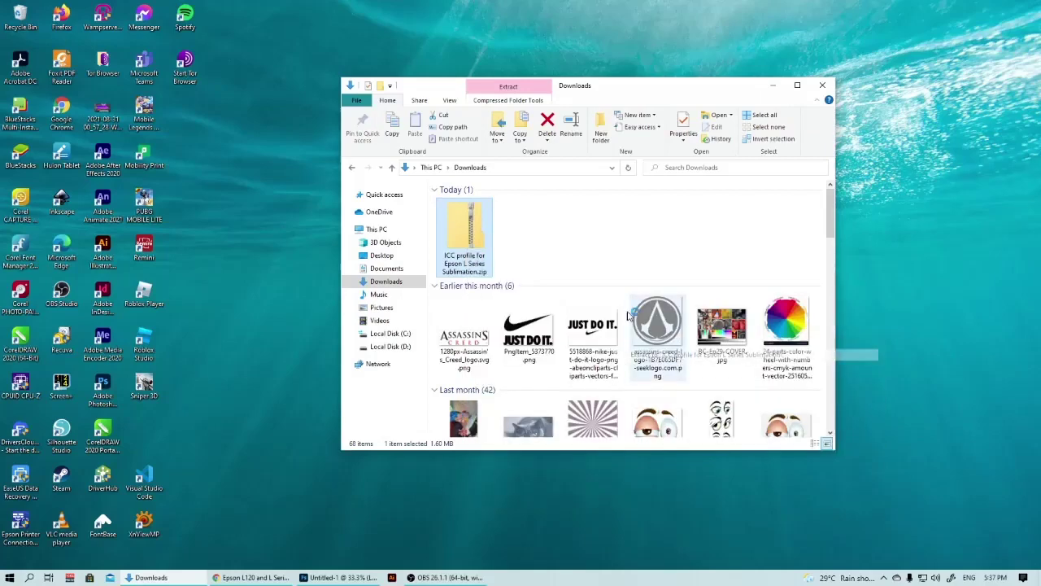
{"action": "double_click", "coordinate": [558, 270]}
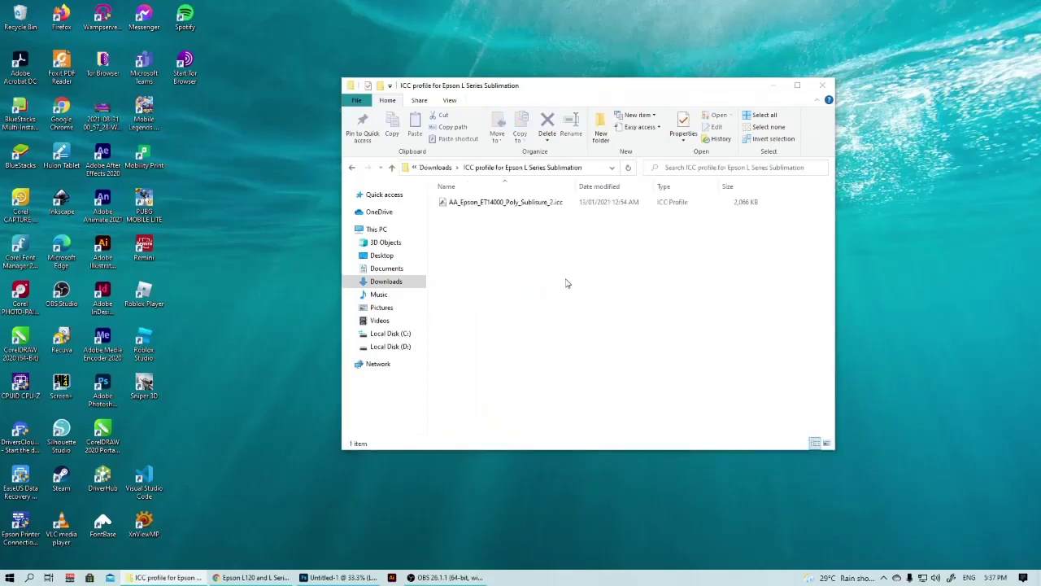
Install the AA_Epson_ET14000_Poly_Sublisure_2.icc profile from the extracted folder.
{"action": "left_click", "coordinate": [478, 204]}
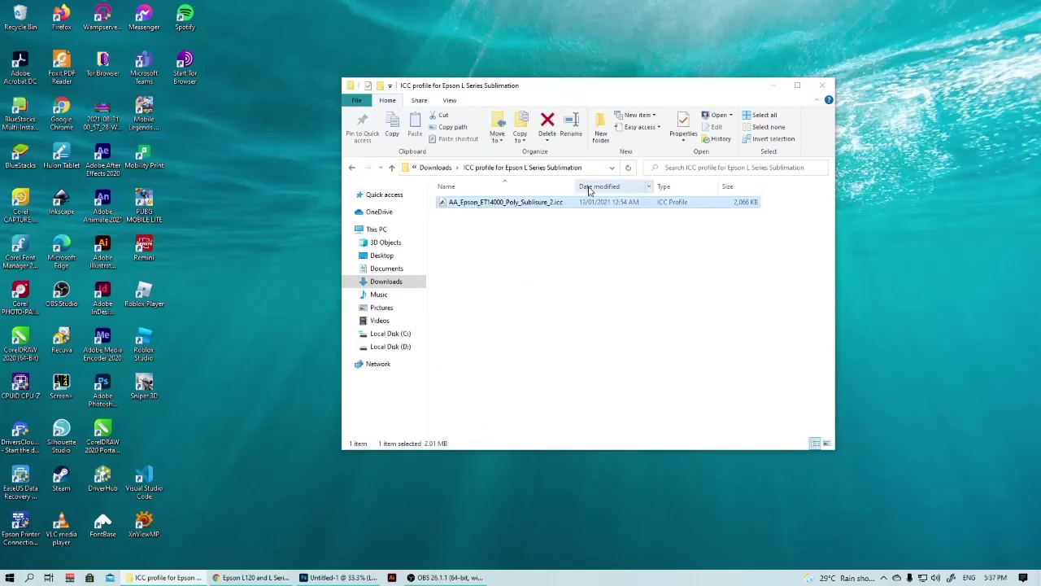
{"action": "left_click_drag", "start_coordinate": [575, 187], "coordinate": [605, 186]}
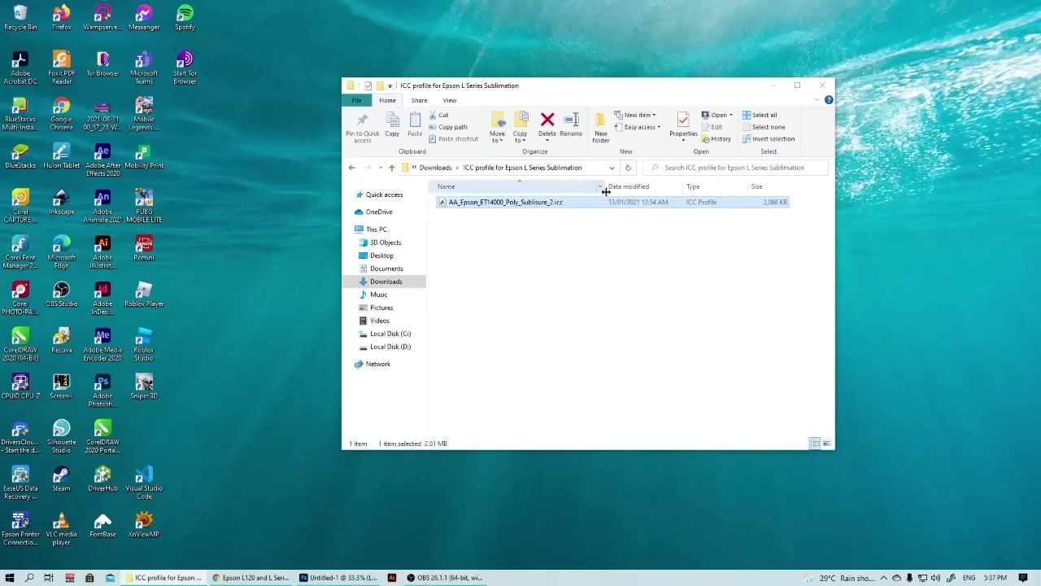
{"action": "right_click", "coordinate": [459, 208]}
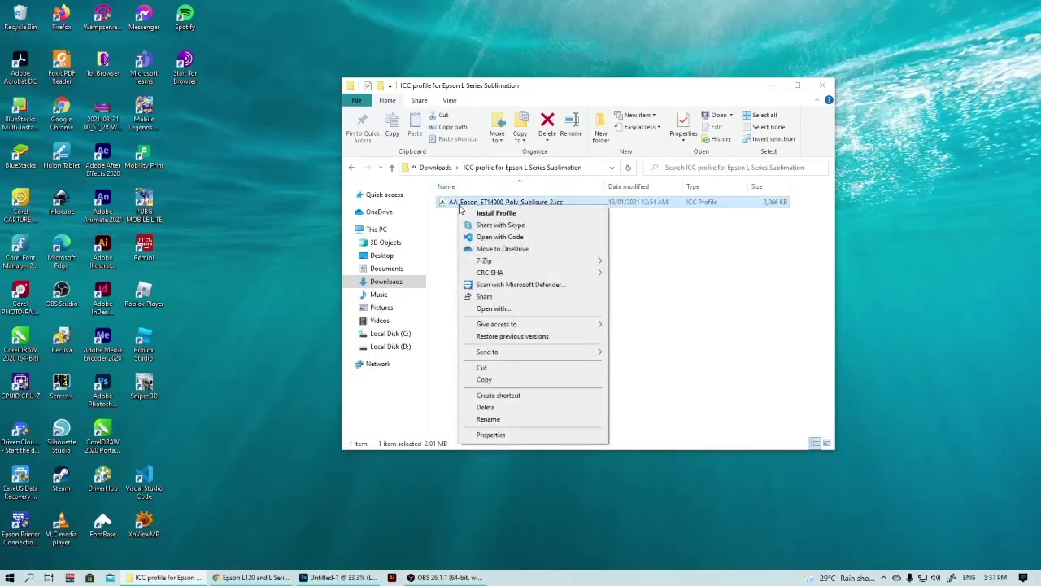
{"action": "left_click", "coordinate": [503, 214]}
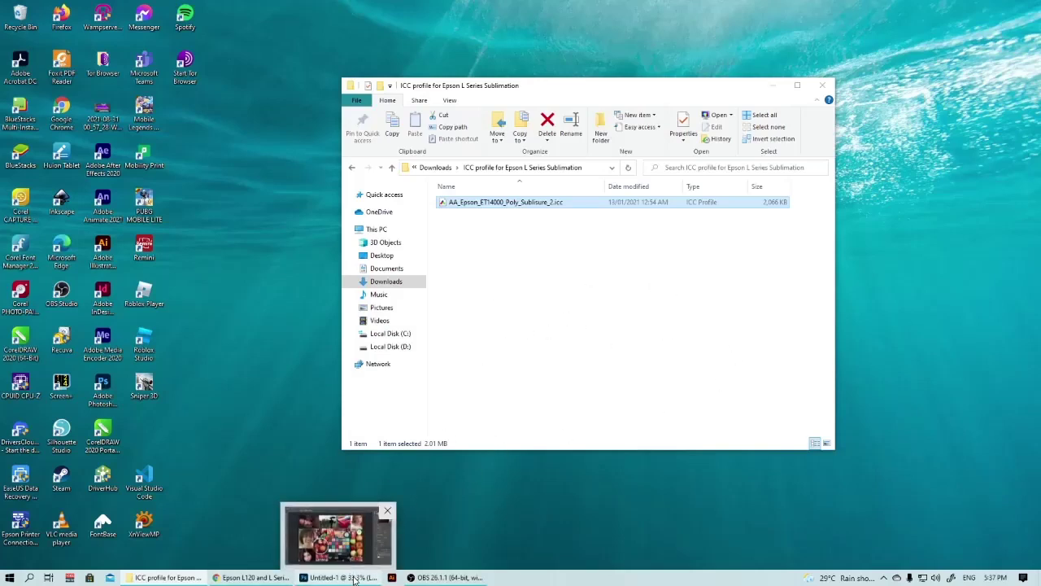
{"action": "mouse_move", "coordinate": [337, 578]}
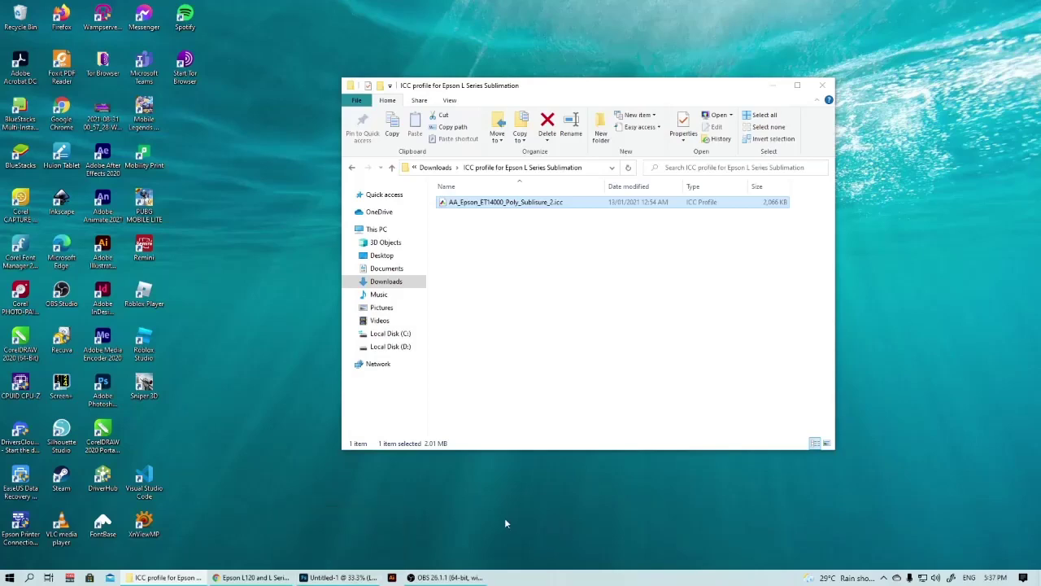
Switch to Photoshop and open File > Print for the photo collage.
{"action": "left_click", "coordinate": [370, 578]}
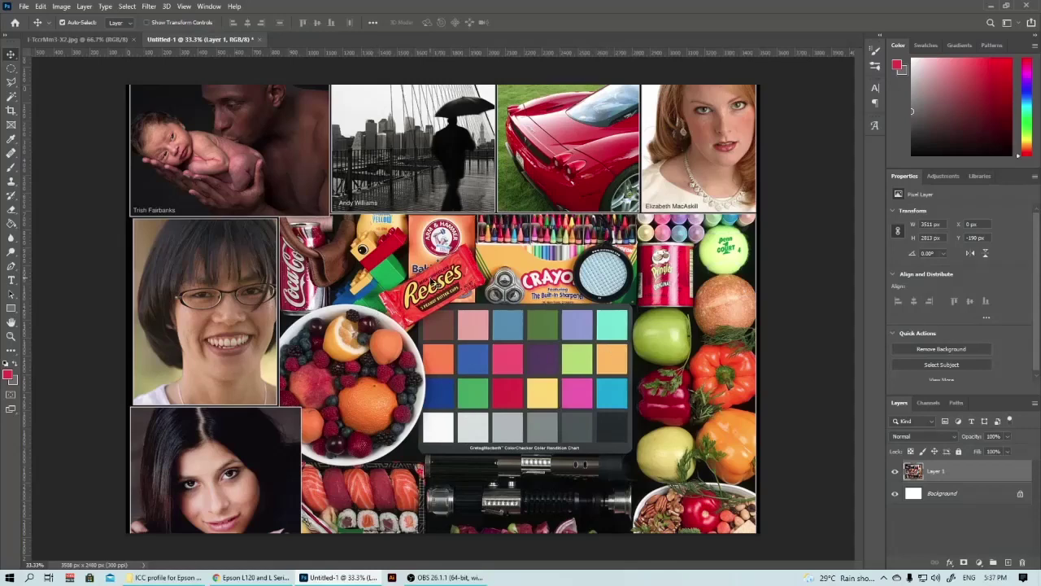
{"action": "left_click", "coordinate": [23, 7]}
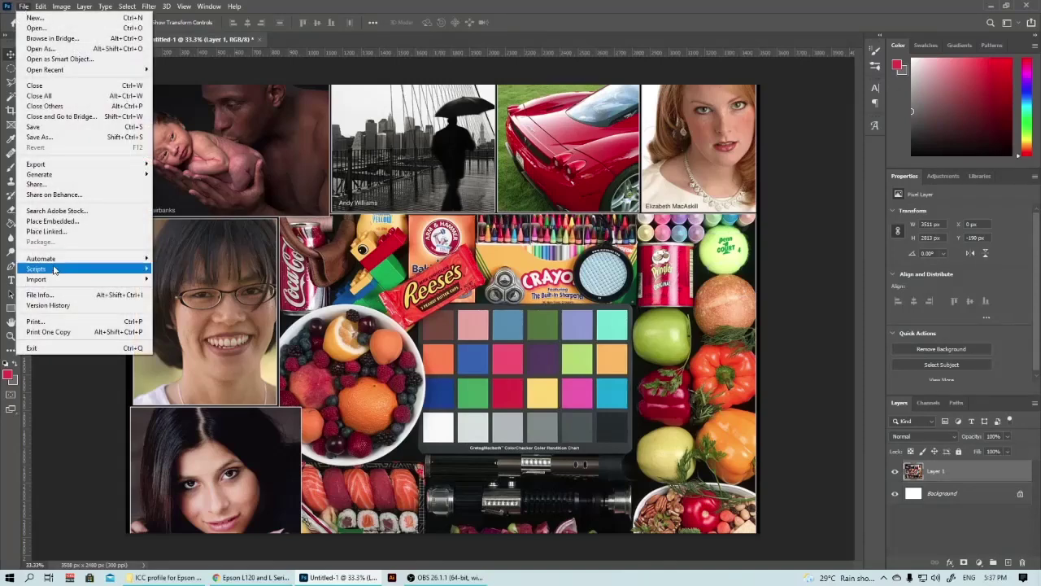
{"action": "left_click", "coordinate": [35, 321]}
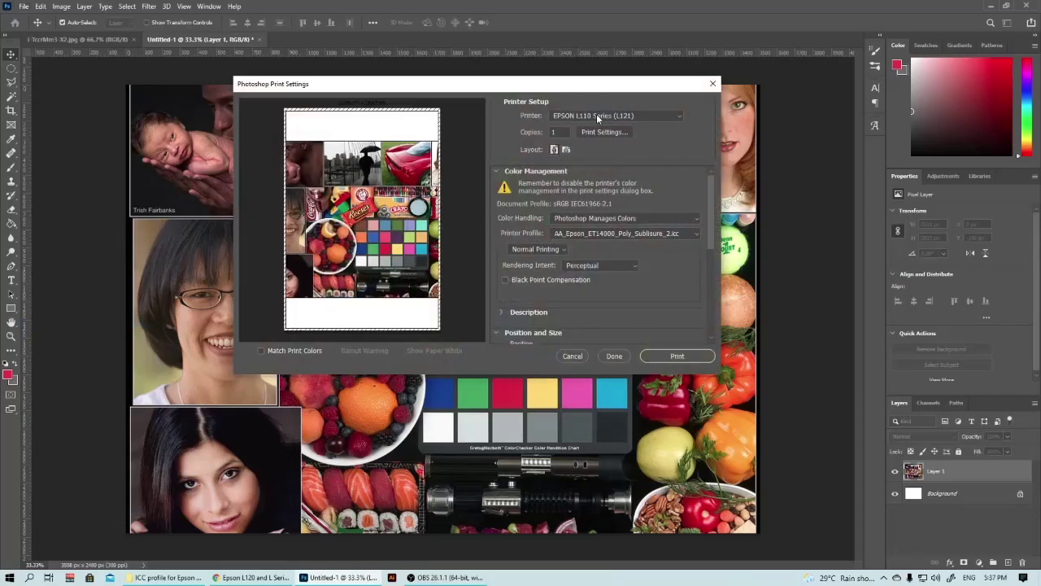
Keep EPSON L110 Series (L121) as the printer and try High quality with Epson Matte paper in its properties.
{"action": "left_click", "coordinate": [596, 115]}
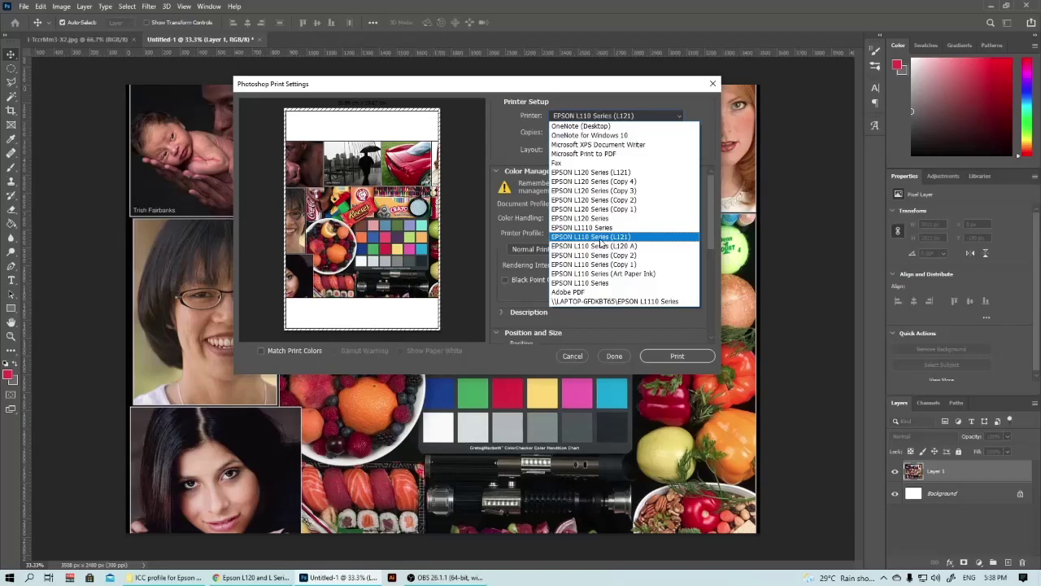
{"action": "left_click", "coordinate": [599, 238]}
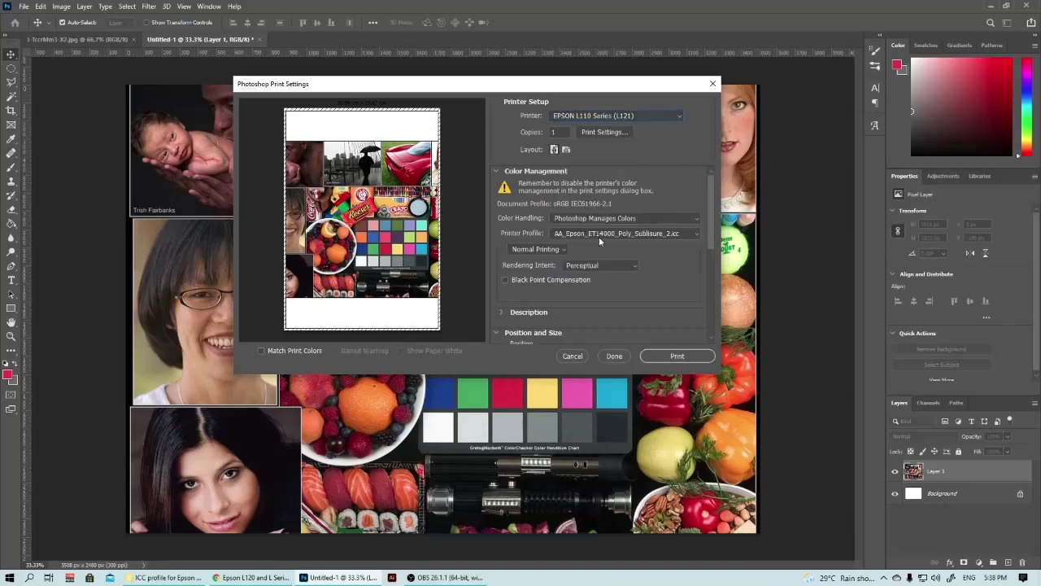
{"action": "left_click", "coordinate": [600, 132]}
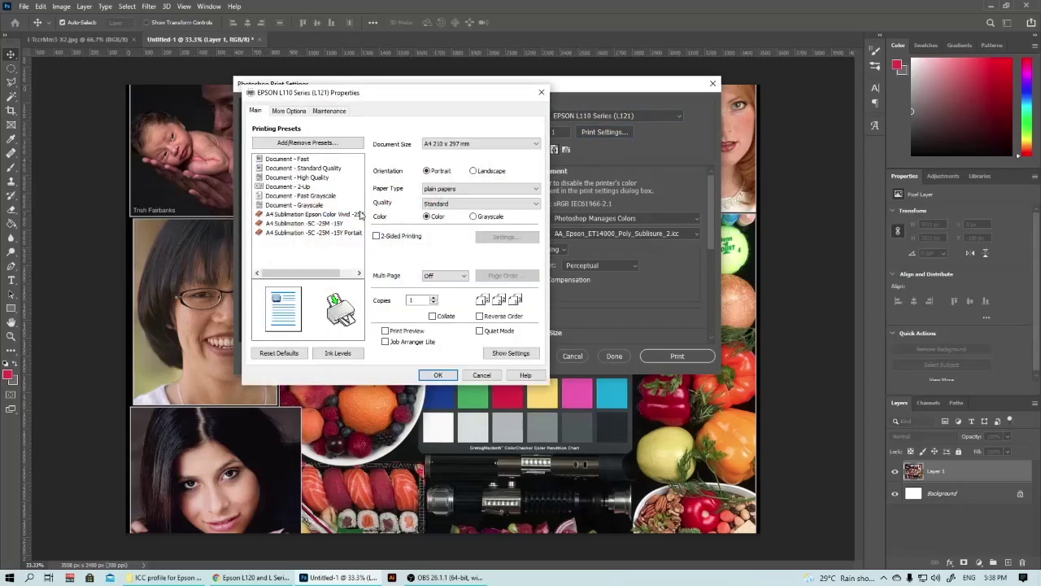
{"action": "left_click", "coordinate": [444, 190]}
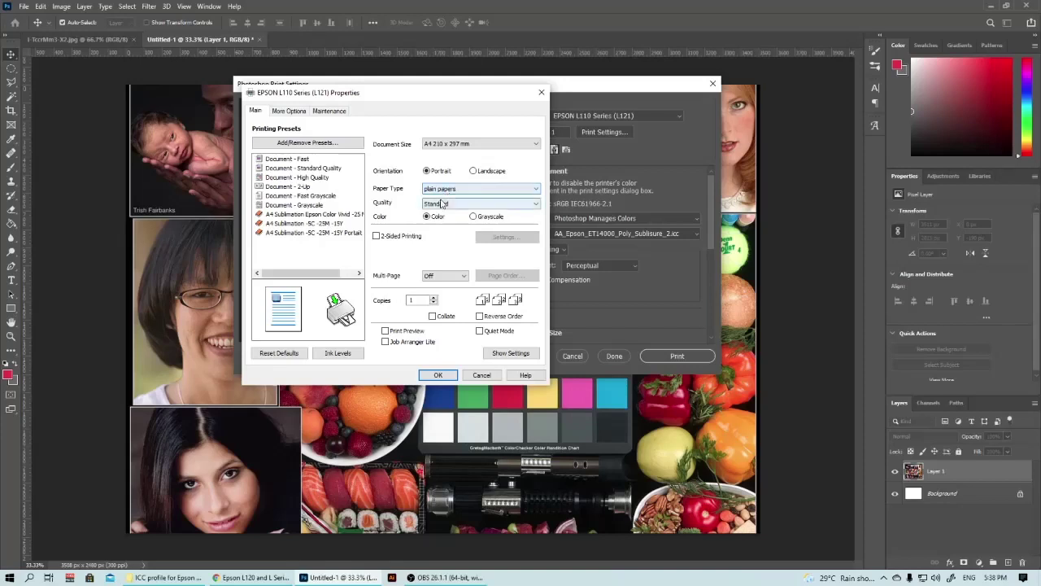
{"action": "left_click", "coordinate": [444, 203]}
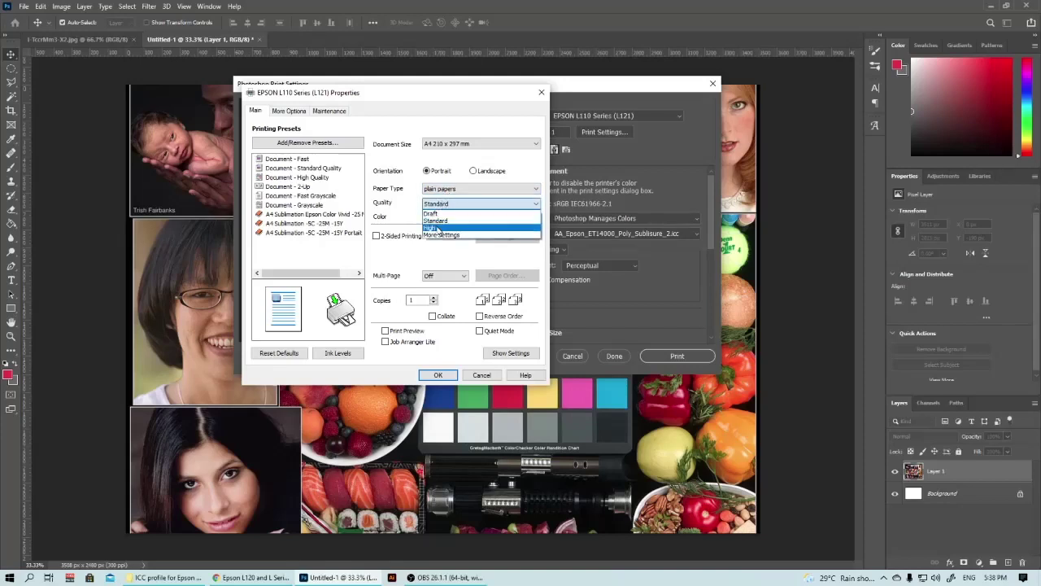
{"action": "left_click", "coordinate": [436, 227]}
{"action": "left_click", "coordinate": [441, 190]}
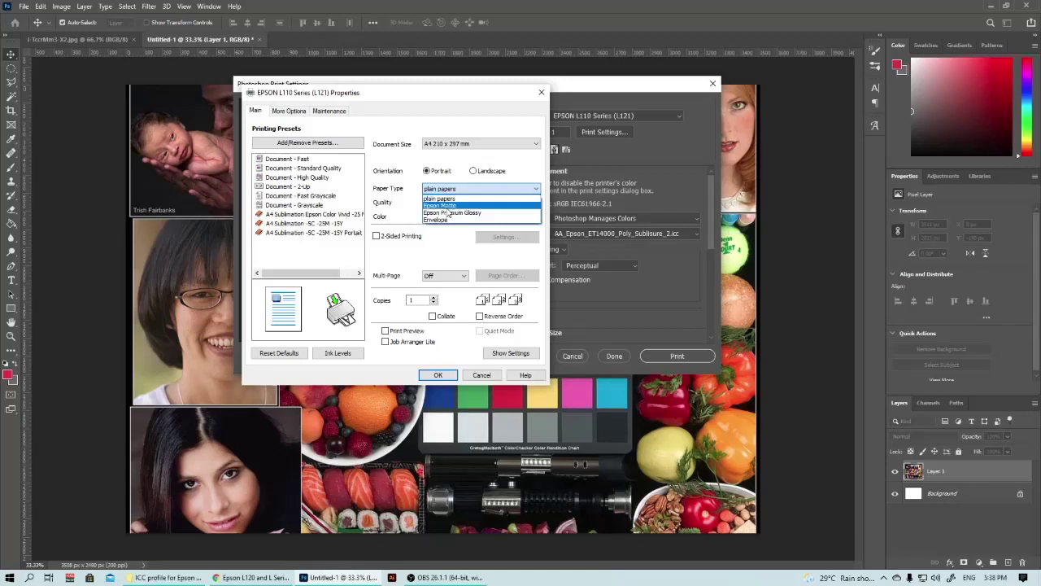
{"action": "left_click", "coordinate": [444, 205]}
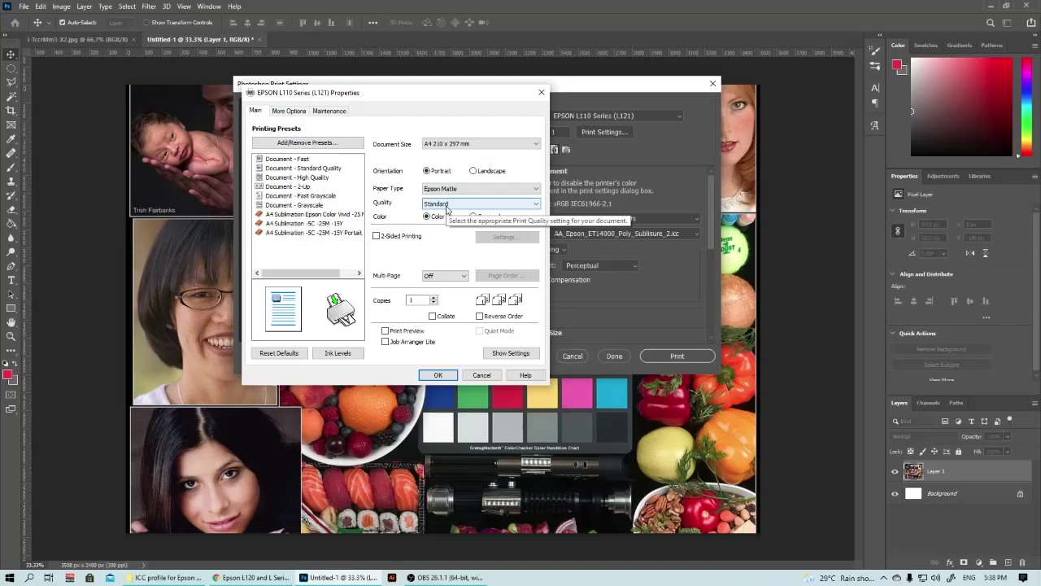
Settle on plain papers with High print quality and show the More Options colour settings.
{"action": "left_click", "coordinate": [446, 205]}
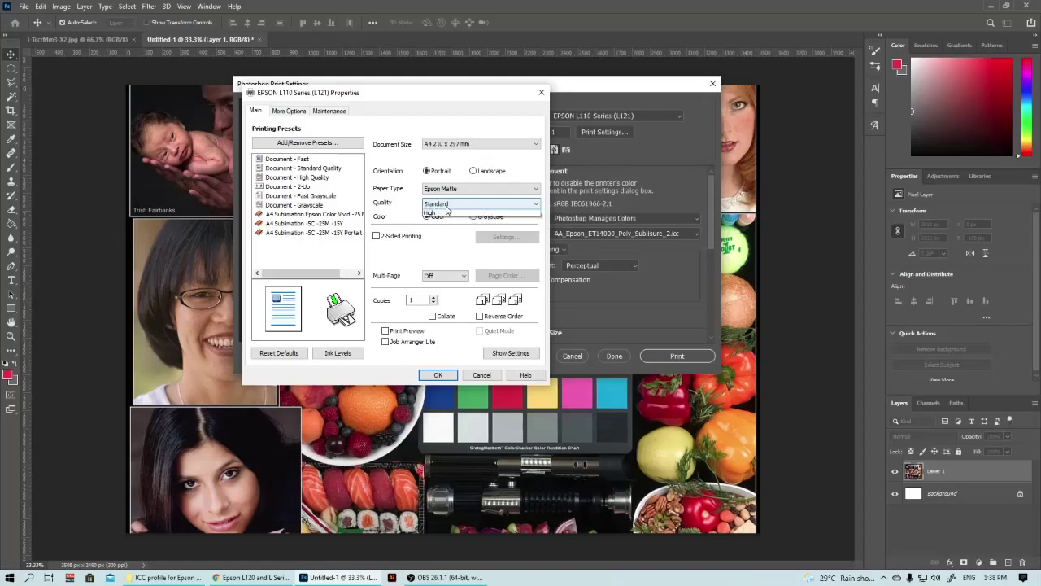
{"action": "left_click", "coordinate": [438, 222]}
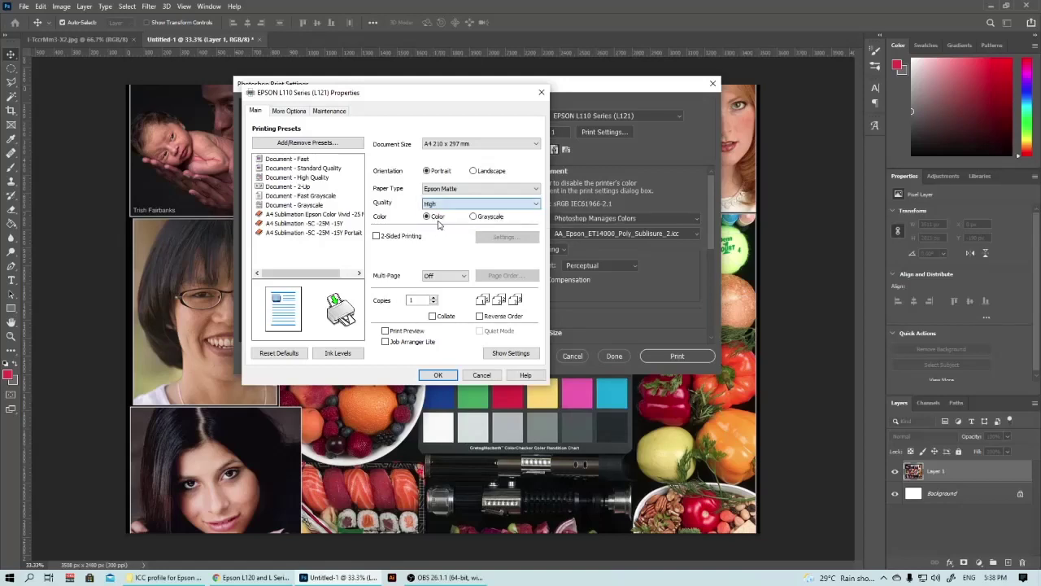
{"action": "left_click", "coordinate": [445, 190]}
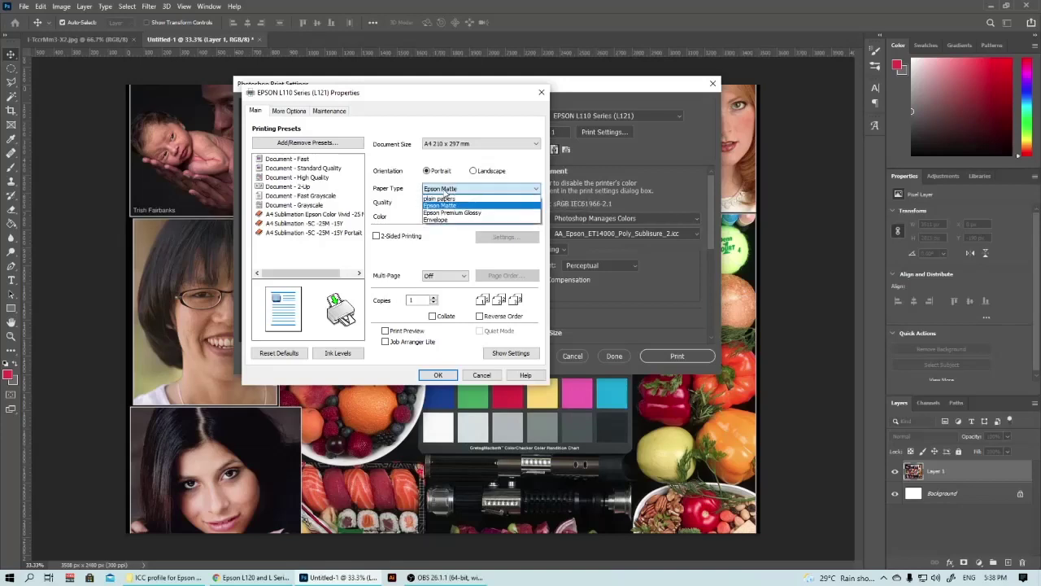
{"action": "left_click", "coordinate": [445, 198]}
{"action": "left_click", "coordinate": [443, 204]}
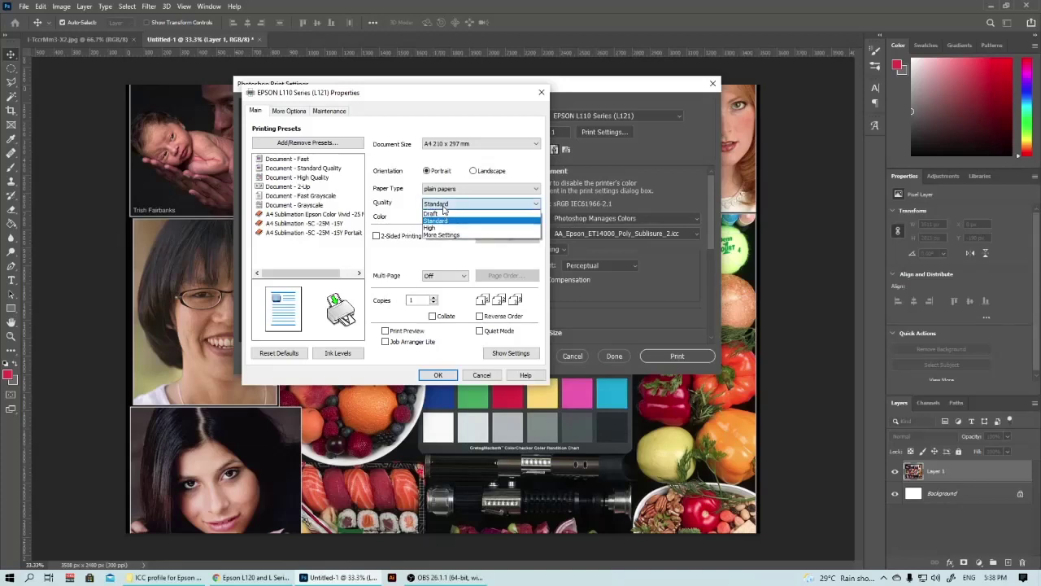
{"action": "left_click", "coordinate": [440, 231]}
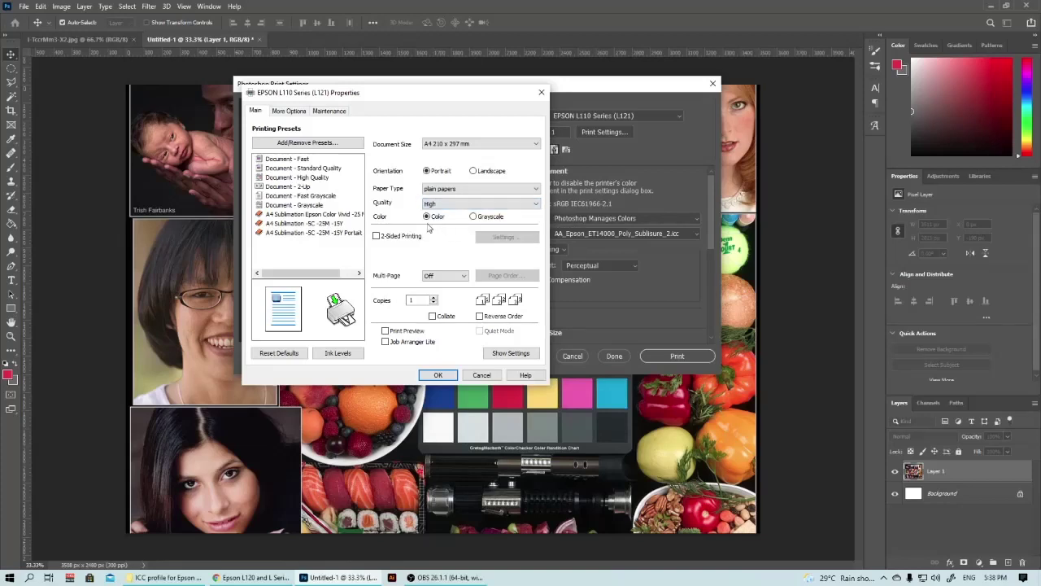
{"action": "left_click", "coordinate": [291, 115]}
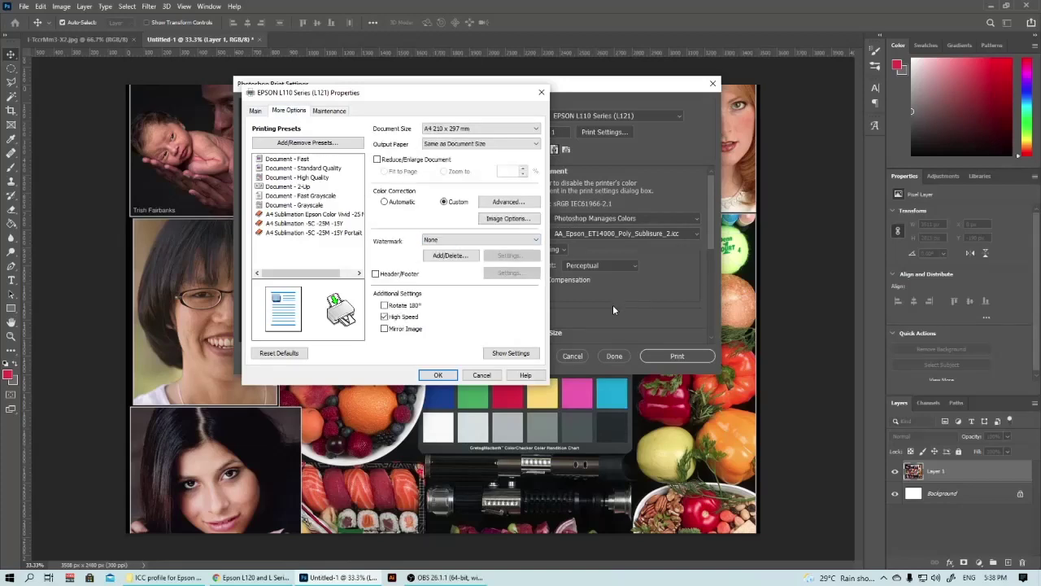
Set Epson colour correction to Custom with No Color Adjustment and confirm the printer properties.
{"action": "left_click", "coordinate": [447, 205]}
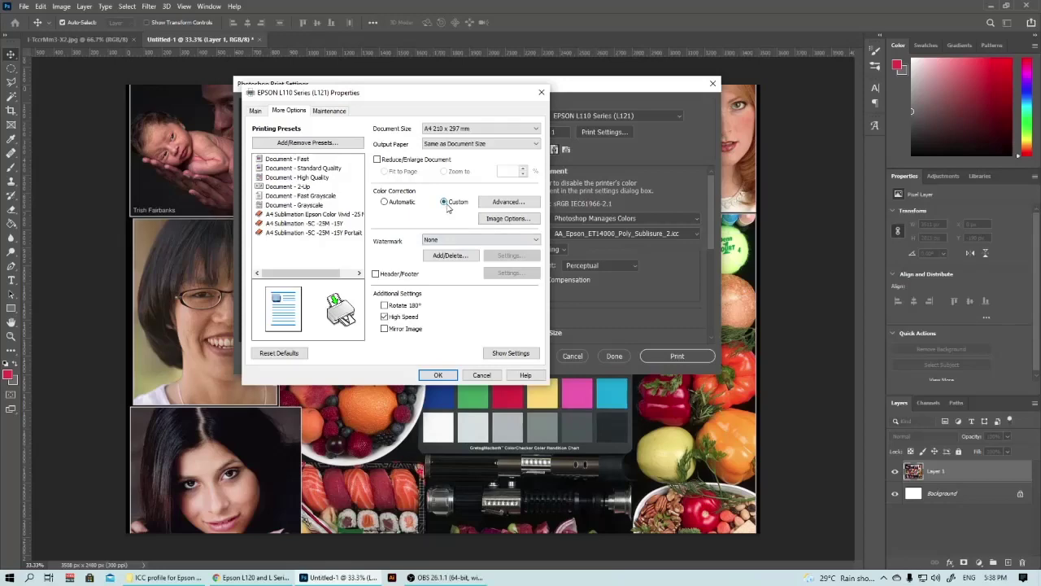
{"action": "left_click", "coordinate": [385, 203]}
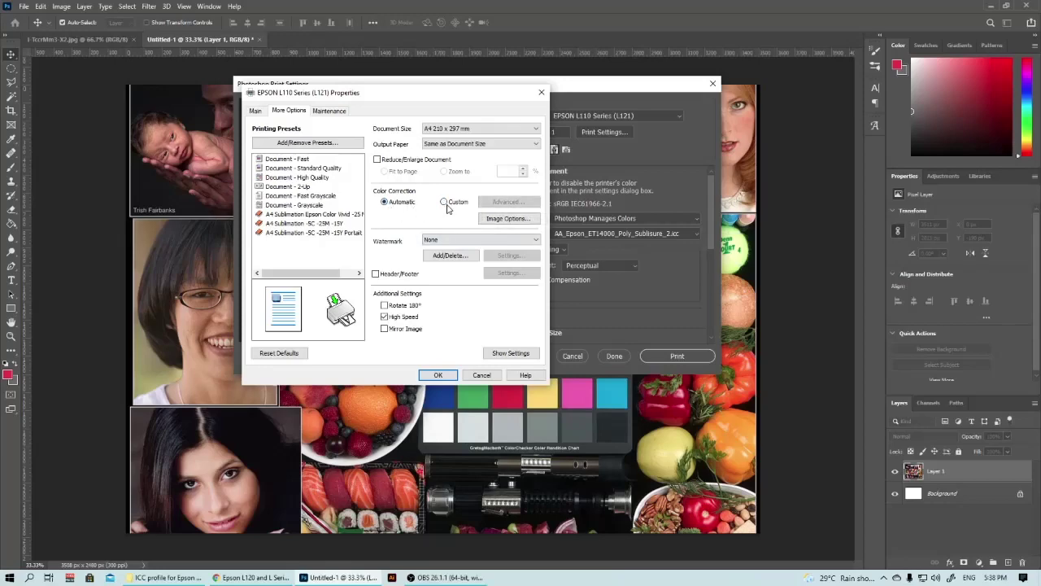
{"action": "left_click", "coordinate": [445, 202]}
{"action": "left_click", "coordinate": [505, 203]}
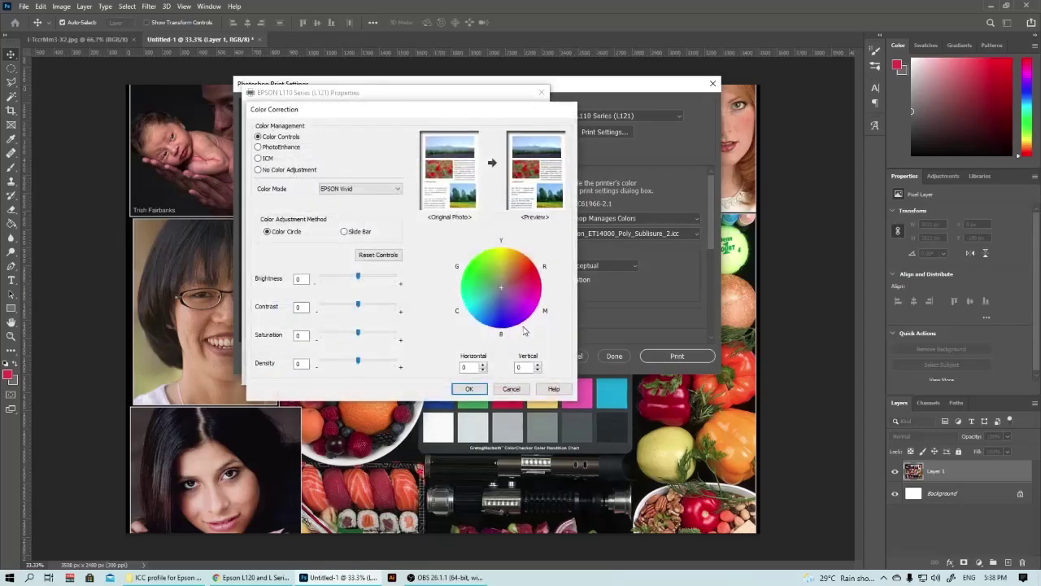
{"action": "left_click", "coordinate": [260, 170]}
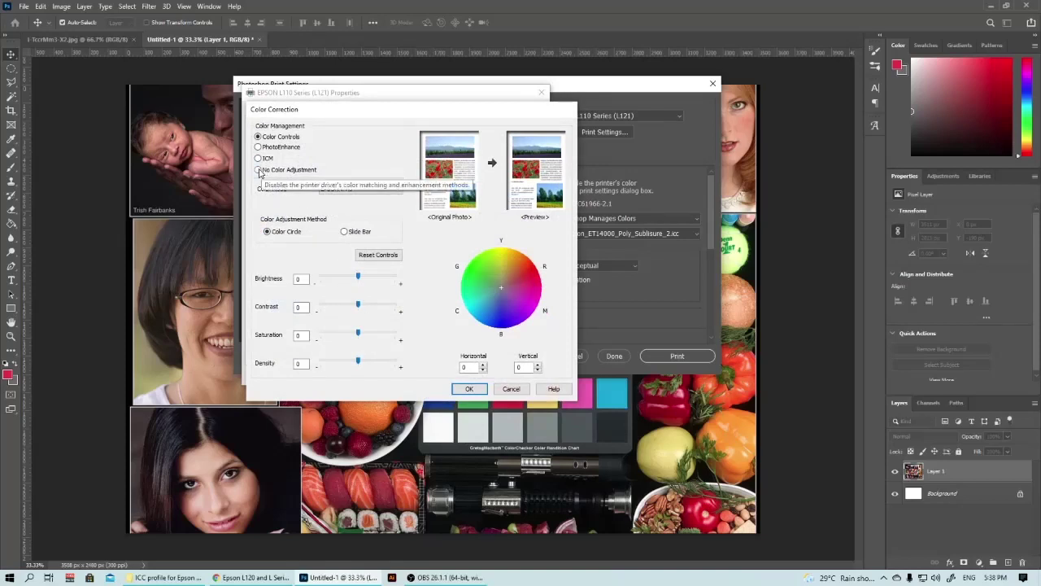
{"action": "left_click", "coordinate": [305, 389]}
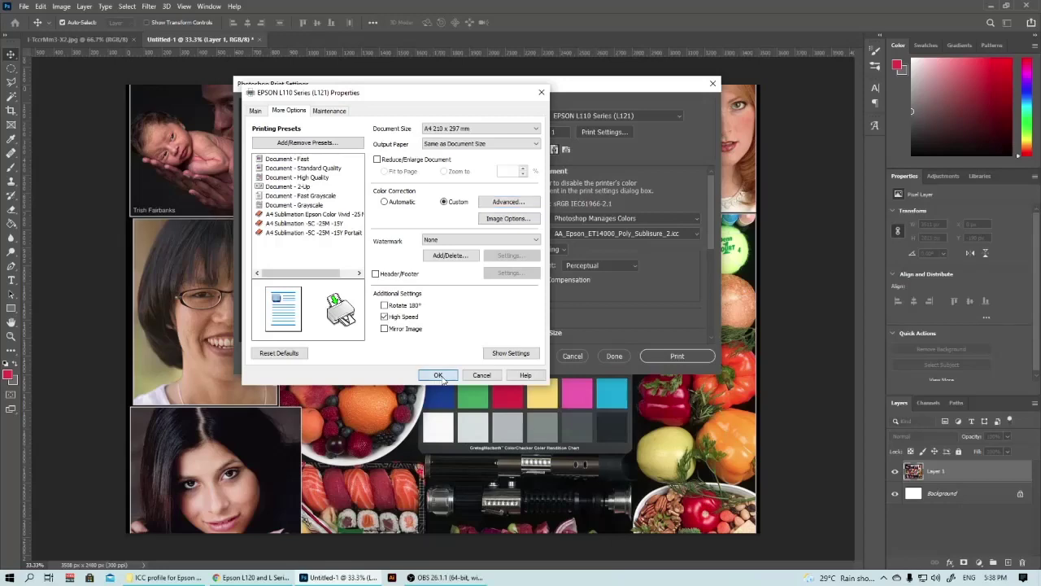
{"action": "left_click", "coordinate": [438, 376]}
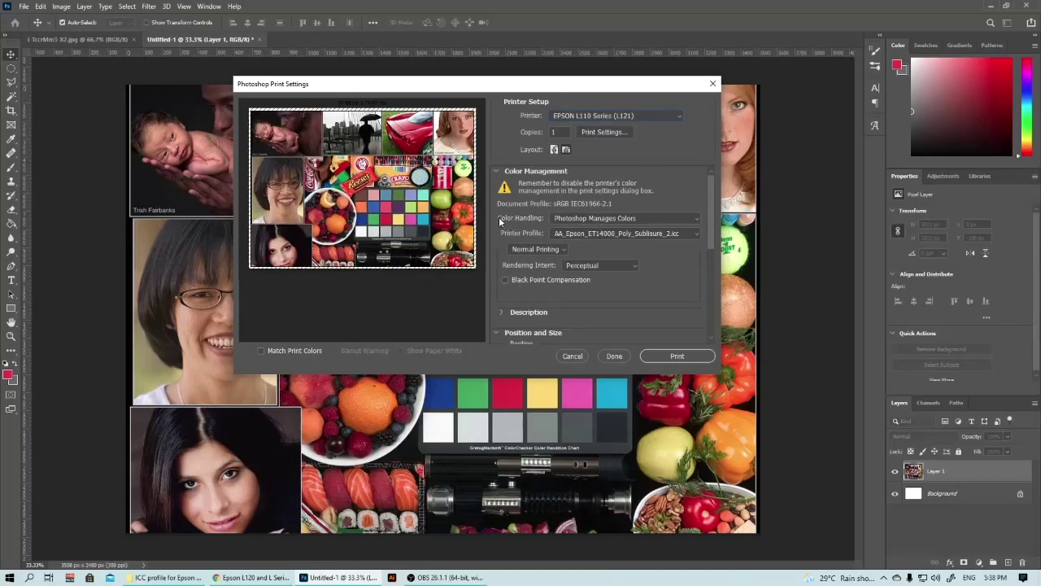
{"action": "left_click", "coordinate": [569, 218]}
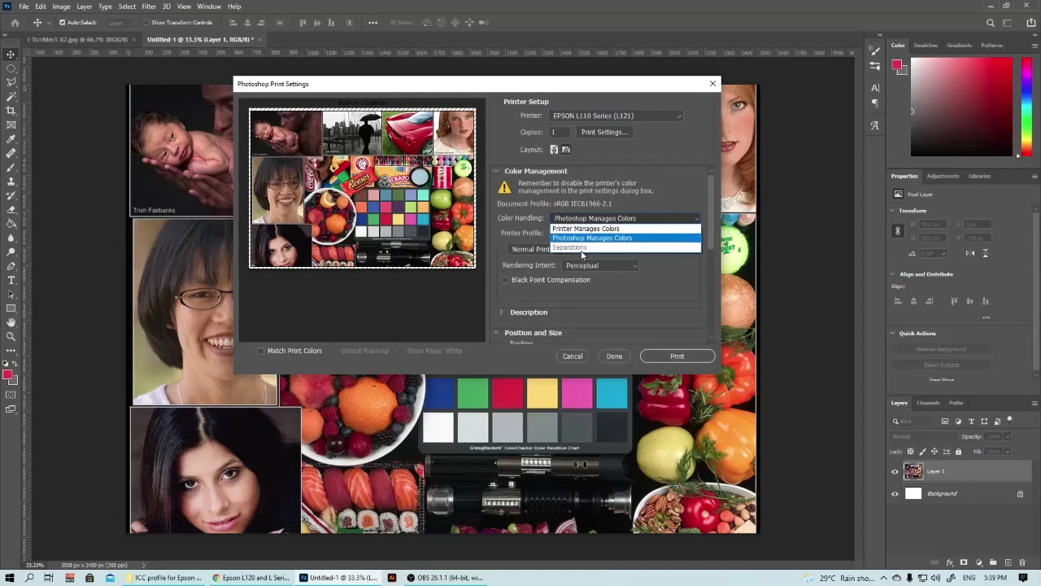
{"action": "left_click", "coordinate": [576, 229]}
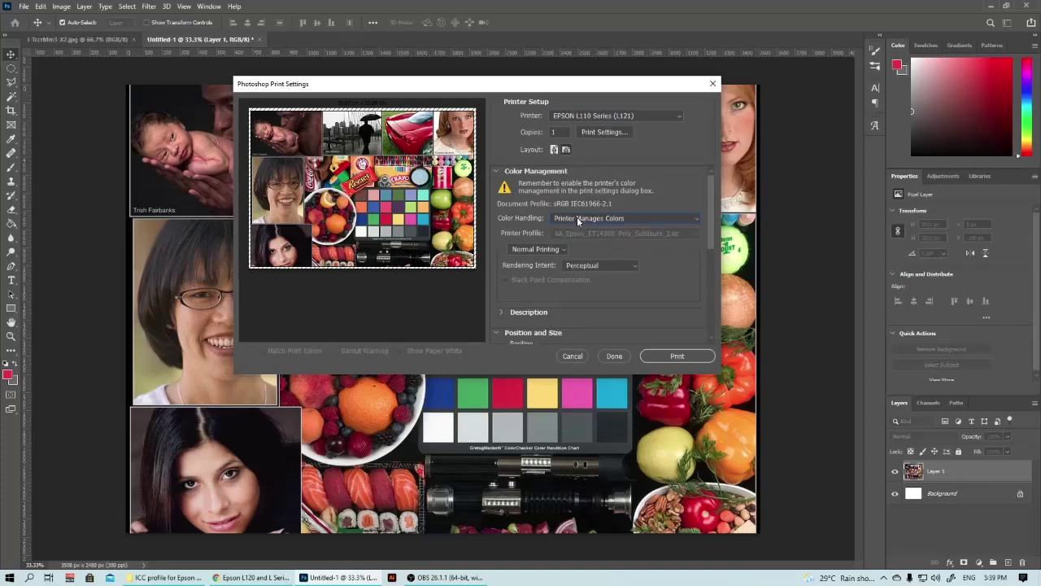
{"action": "left_click", "coordinate": [577, 218]}
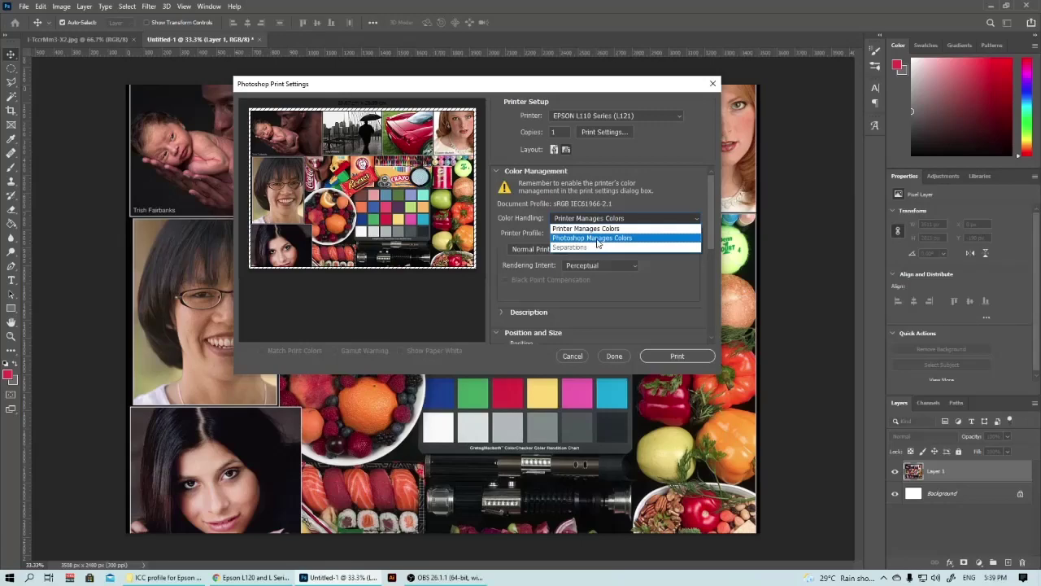
{"action": "left_click", "coordinate": [598, 238]}
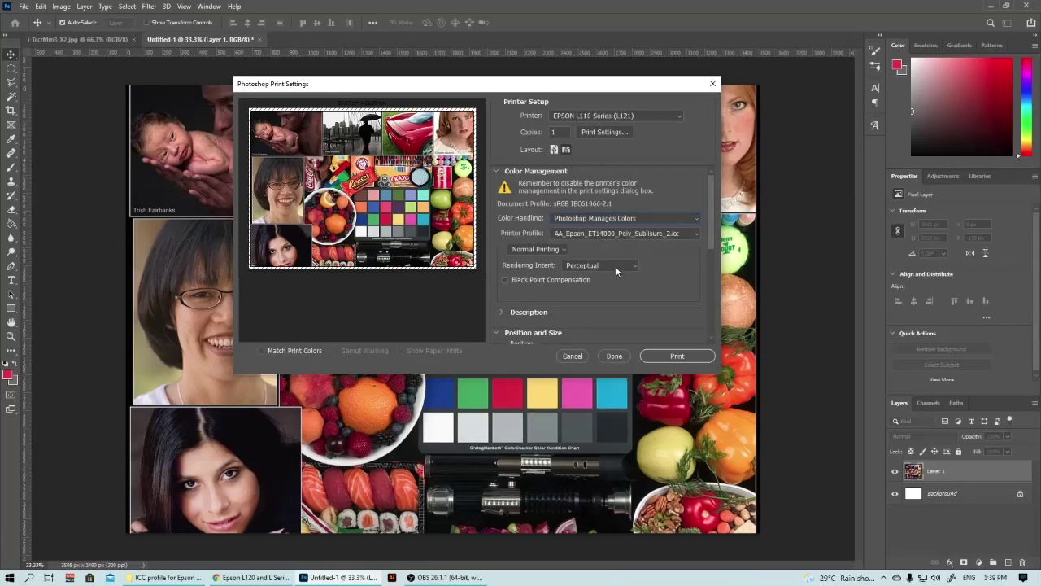
{"action": "left_click", "coordinate": [592, 234]}
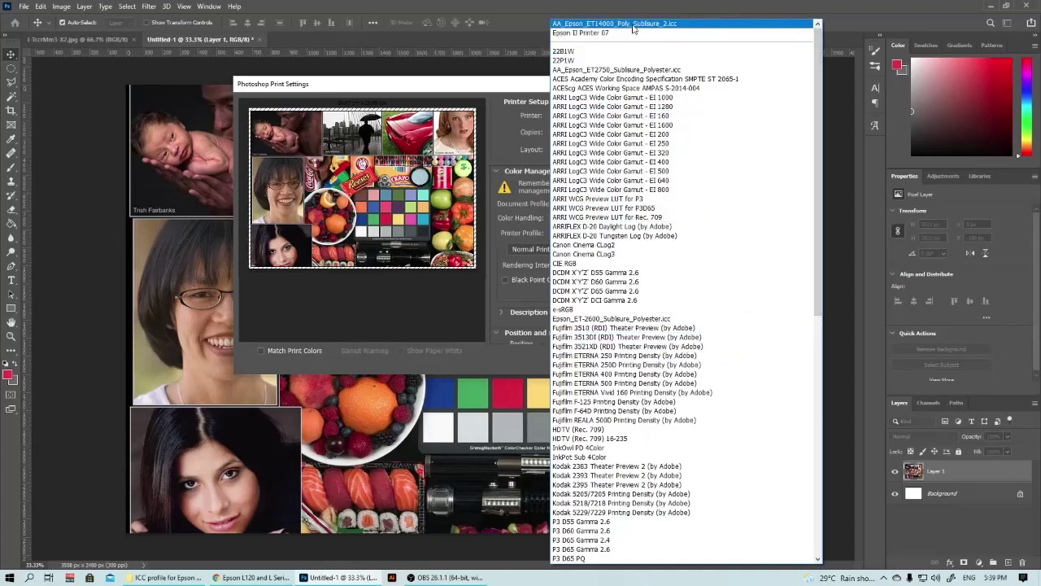
{"action": "left_click", "coordinate": [633, 24]}
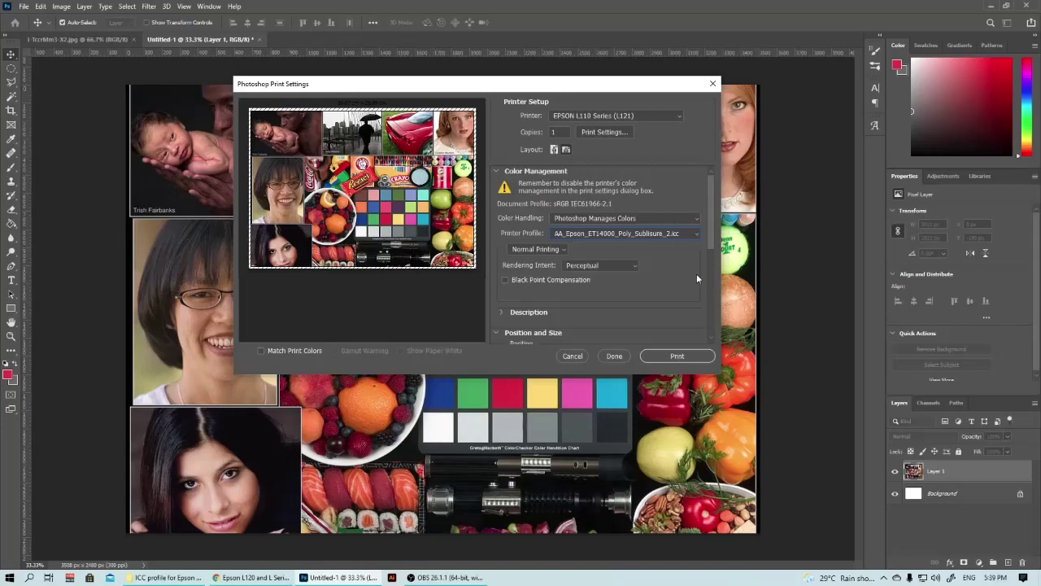
Keep Perceptual rendering intent and enable Black Point Compensation.
{"action": "left_click", "coordinate": [553, 247]}
{"action": "left_click", "coordinate": [588, 270]}
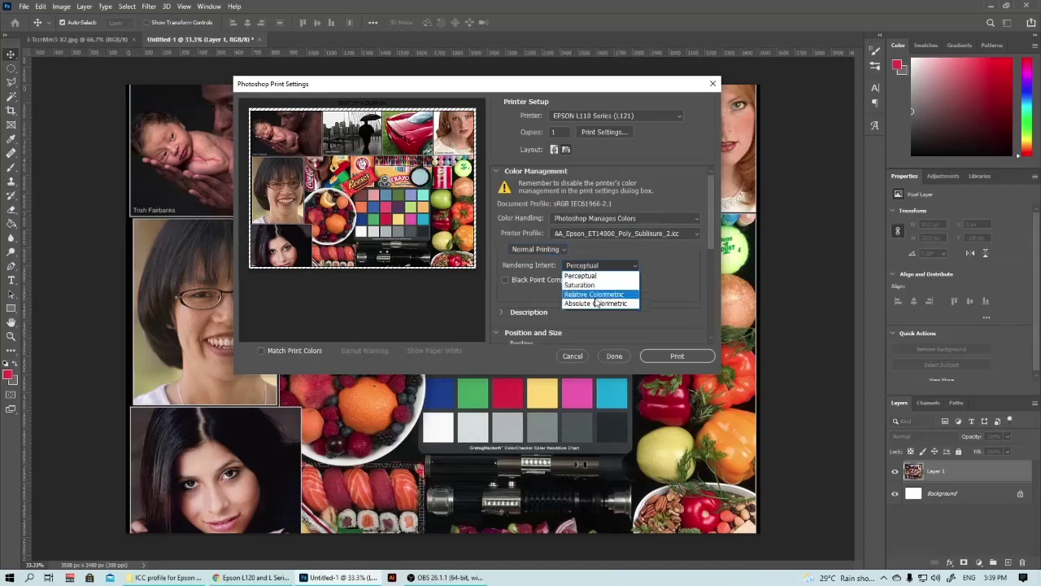
{"action": "left_click", "coordinate": [659, 268]}
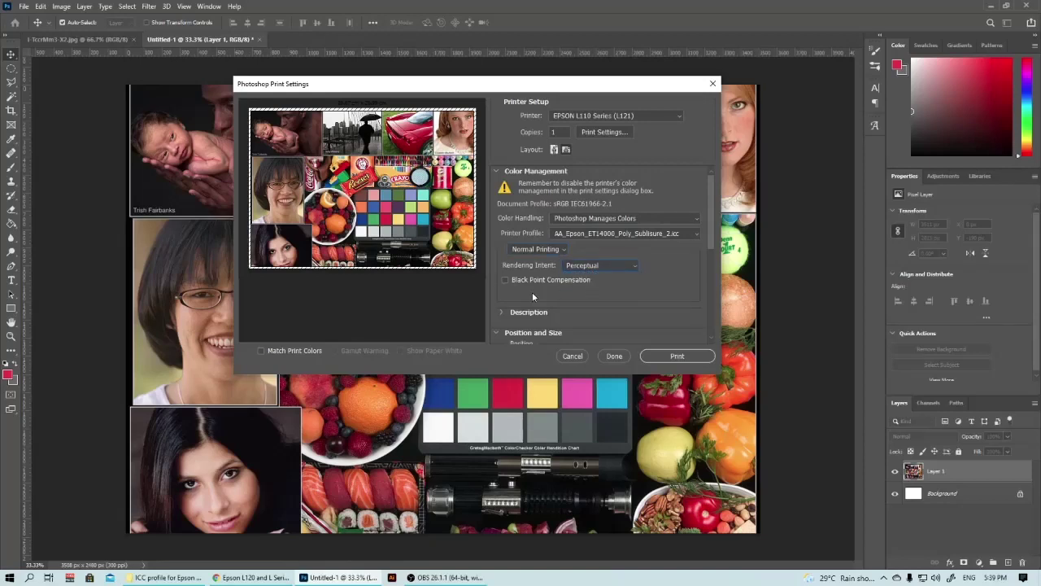
{"action": "left_click", "coordinate": [505, 280]}
Send the collage to print, then cancel at the printable-area clipping warning.
{"action": "left_click", "coordinate": [664, 361]}
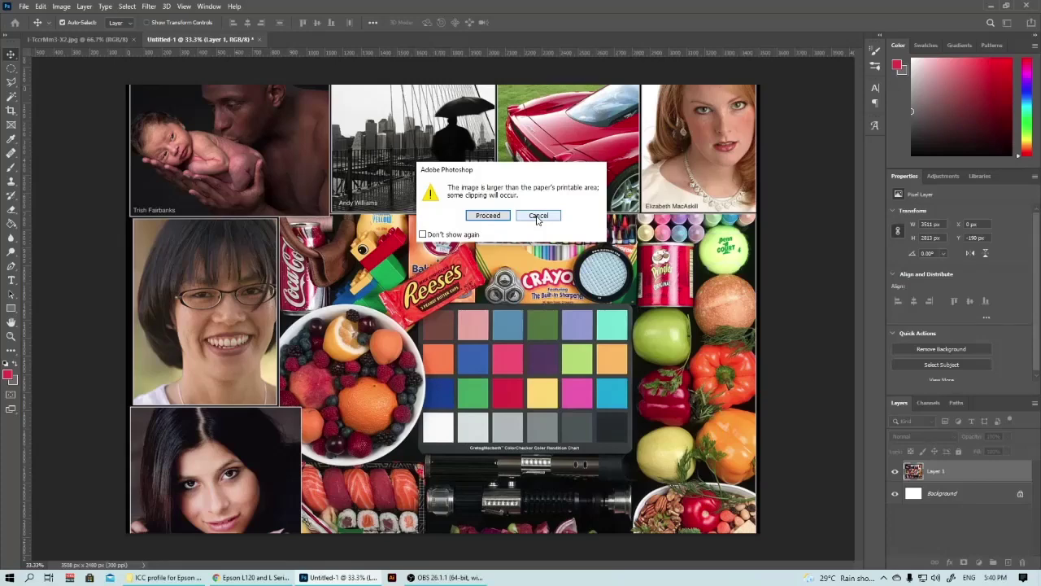
{"action": "left_click", "coordinate": [537, 216]}
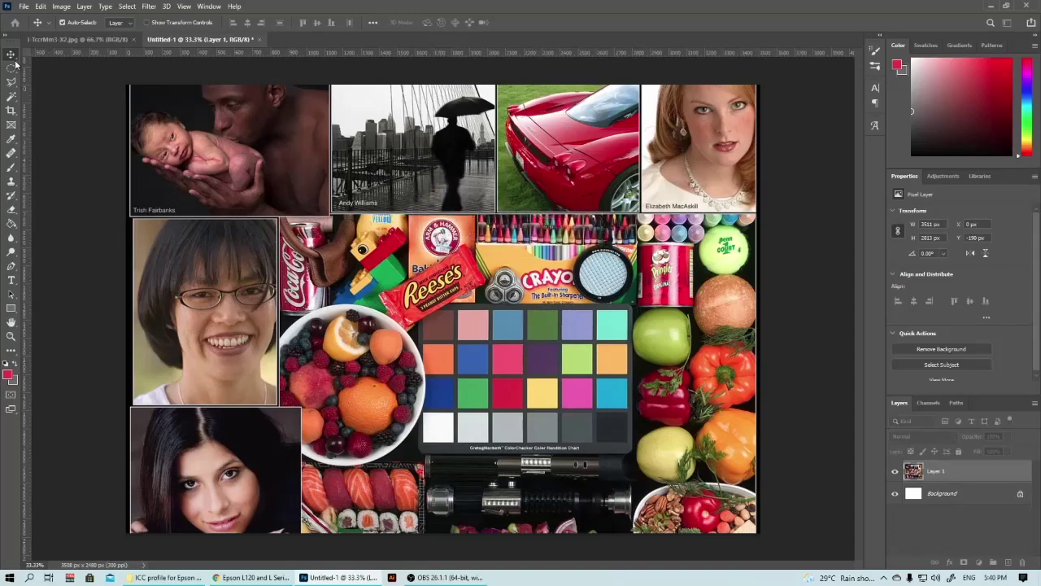
{"action": "left_click", "coordinate": [23, 7]}
Reopen Print Settings and verify the Epson driver's Advanced colour correction is No Color Adjustment.
{"action": "left_click", "coordinate": [36, 323]}
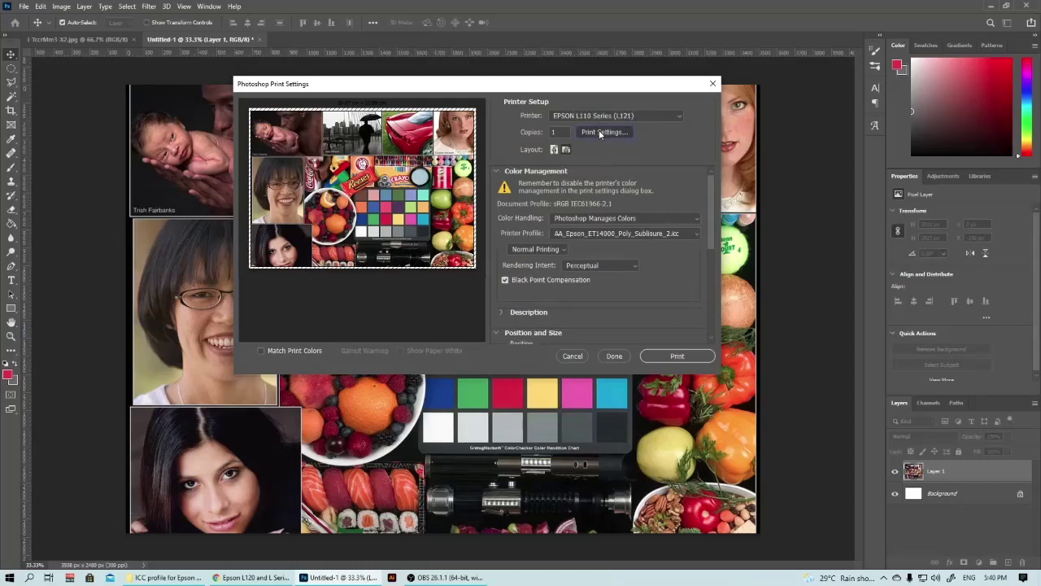
{"action": "left_click", "coordinate": [600, 133]}
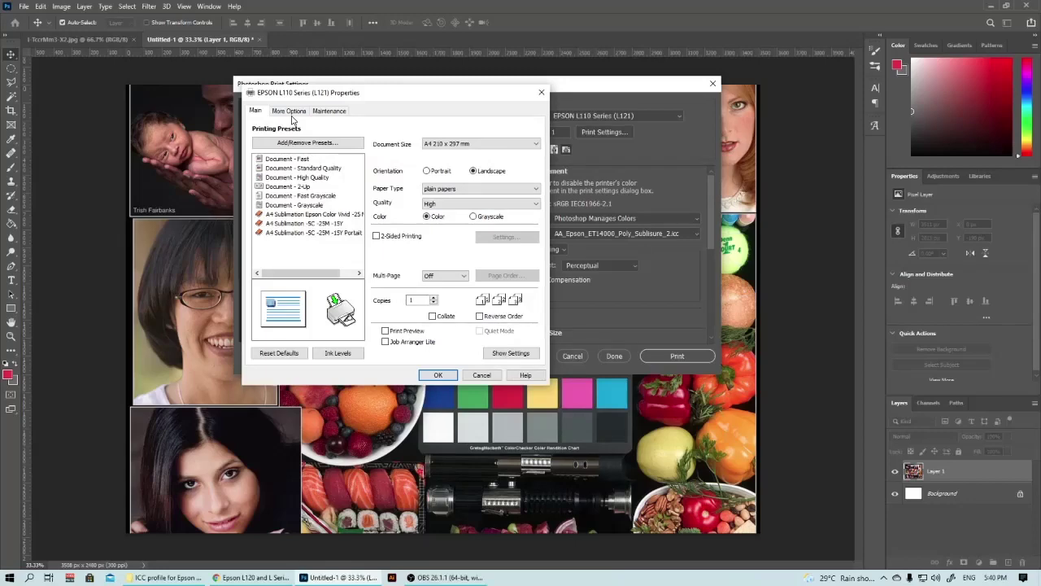
{"action": "left_click", "coordinate": [291, 111]}
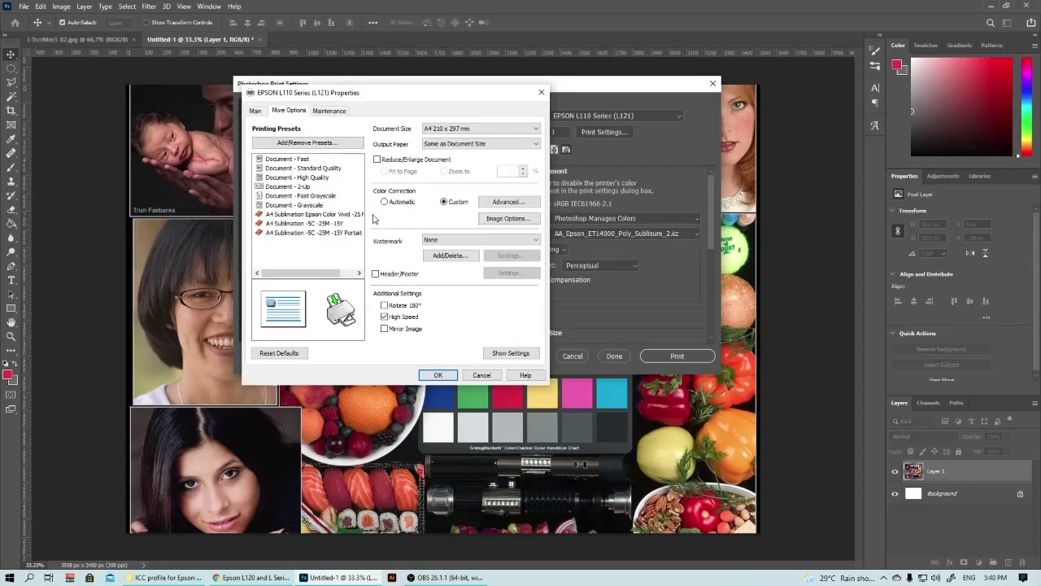
{"action": "left_click", "coordinate": [509, 202]}
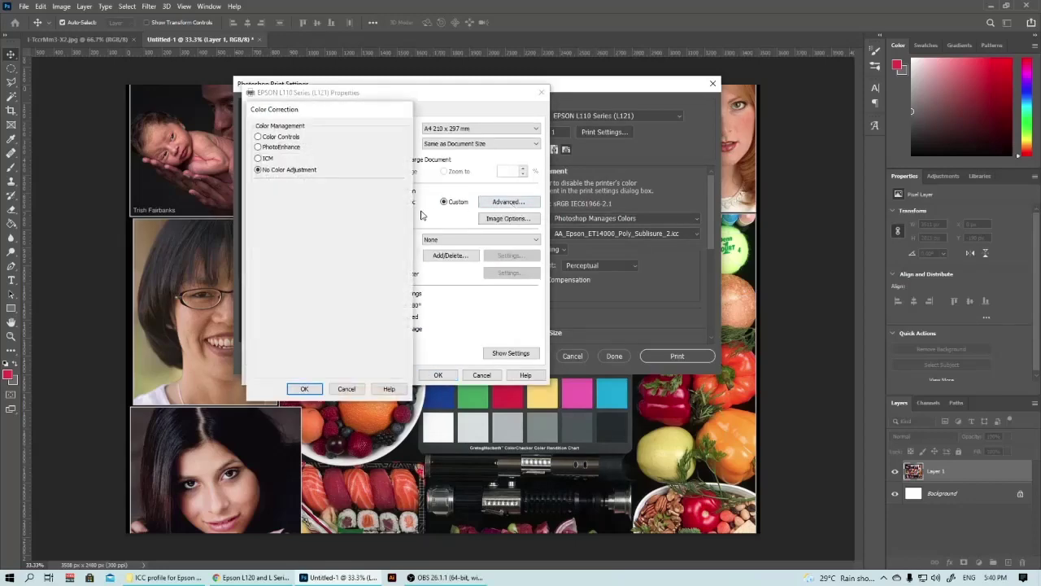
{"action": "left_click", "coordinate": [304, 390]}
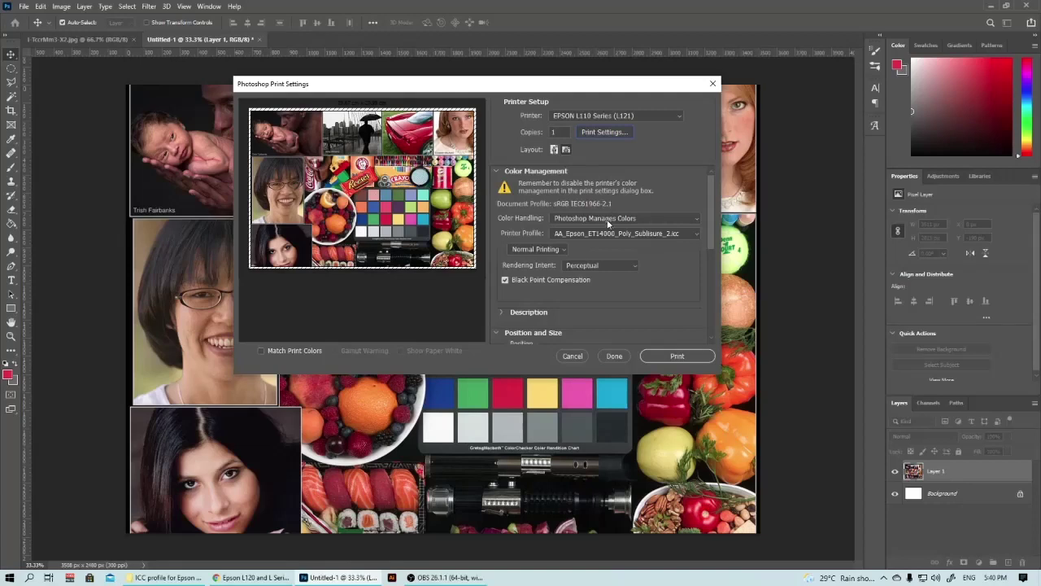
{"action": "left_click", "coordinate": [606, 219]}
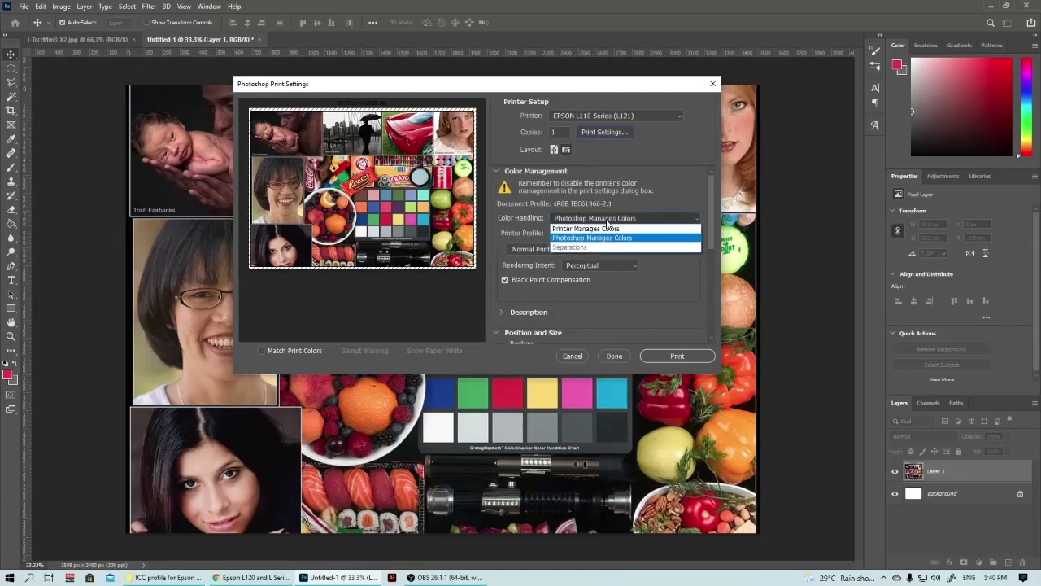
{"action": "left_click", "coordinate": [579, 238]}
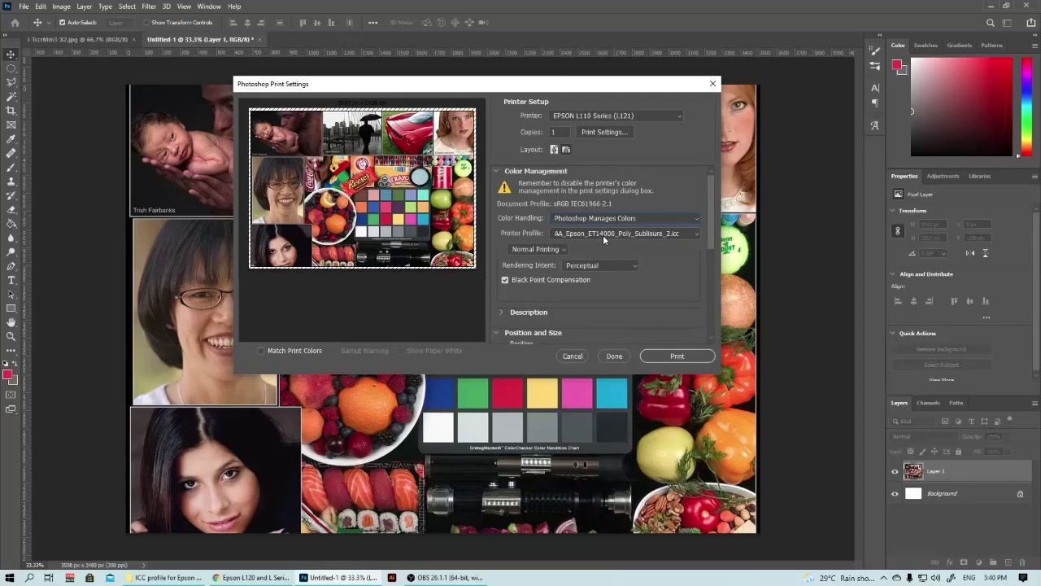
{"action": "left_click", "coordinate": [603, 234]}
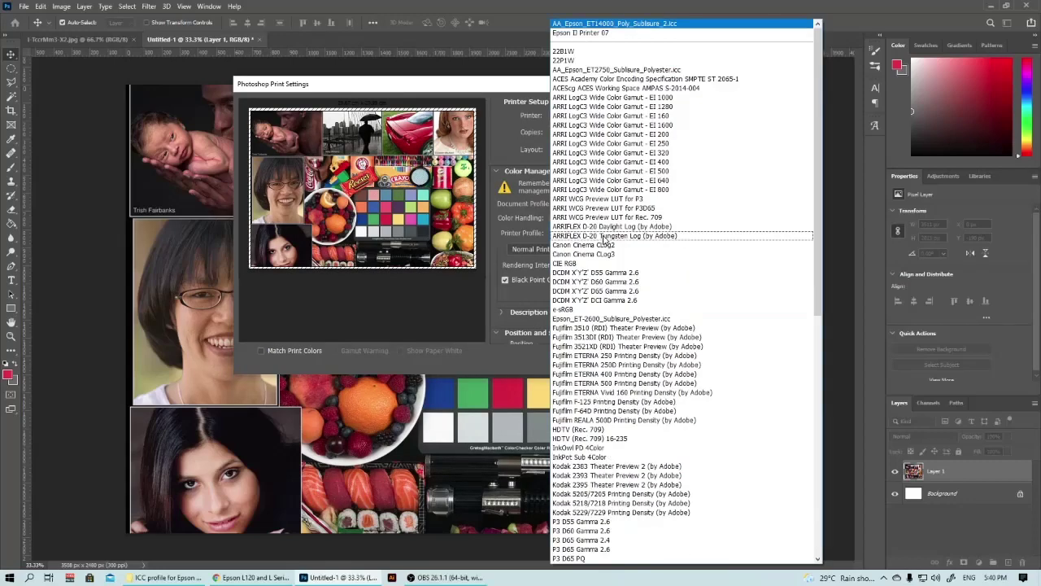
{"action": "left_click", "coordinate": [596, 25]}
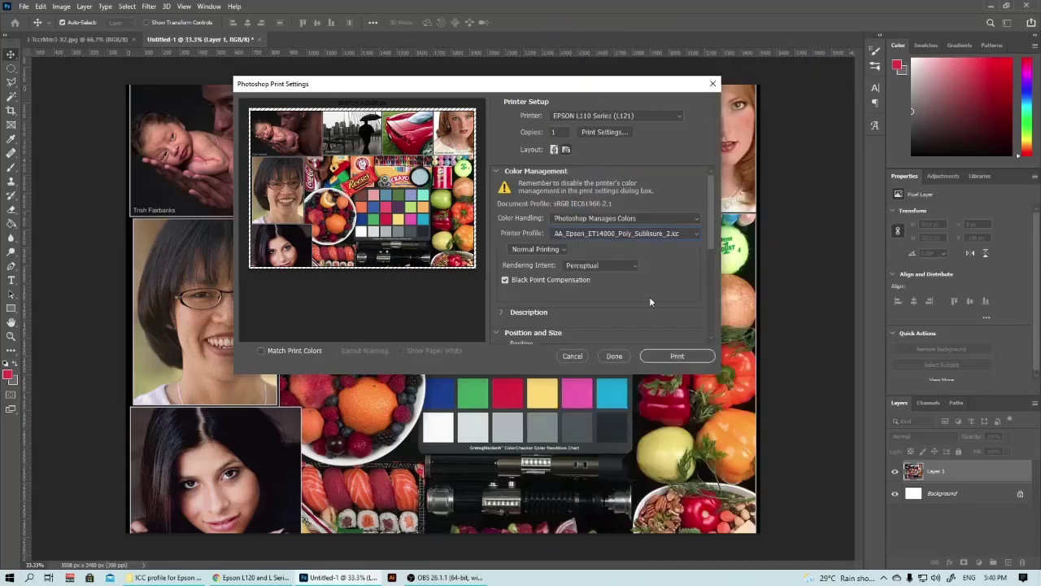